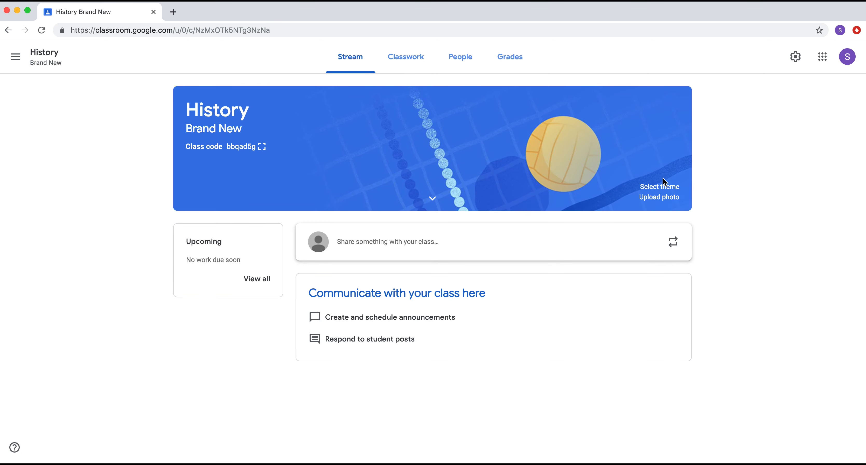
- Look at the History class's theme gallery and its teacher invitation form, dismissing both without changes
click(664, 185)
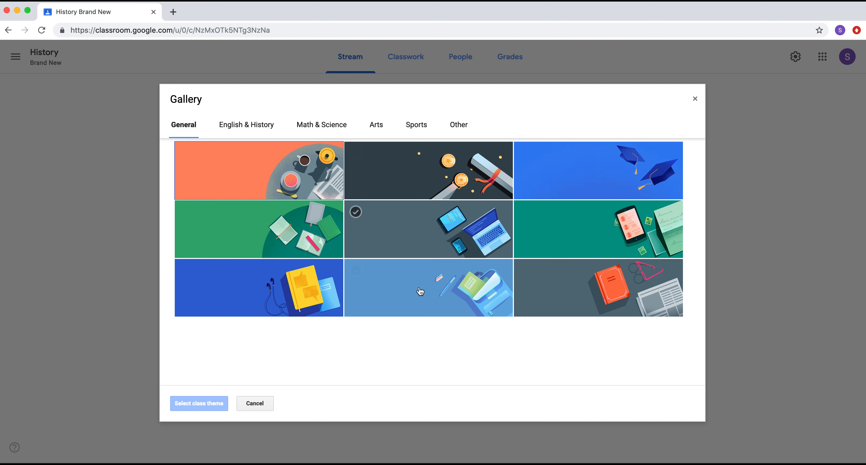
click(255, 405)
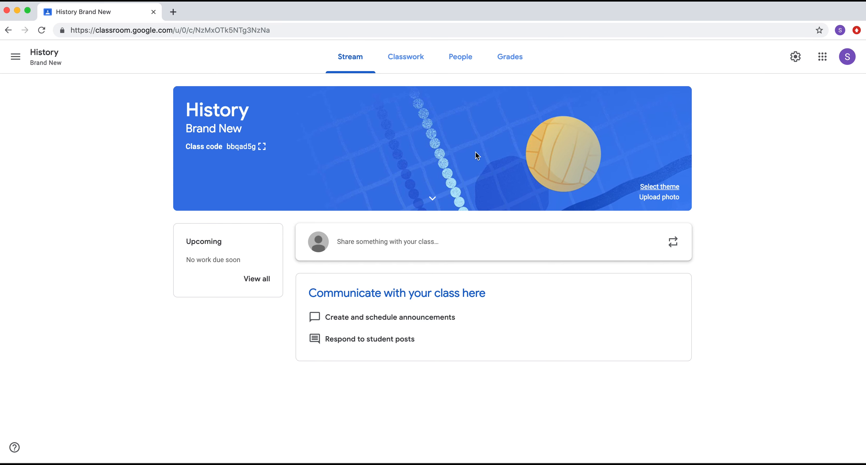
click(456, 64)
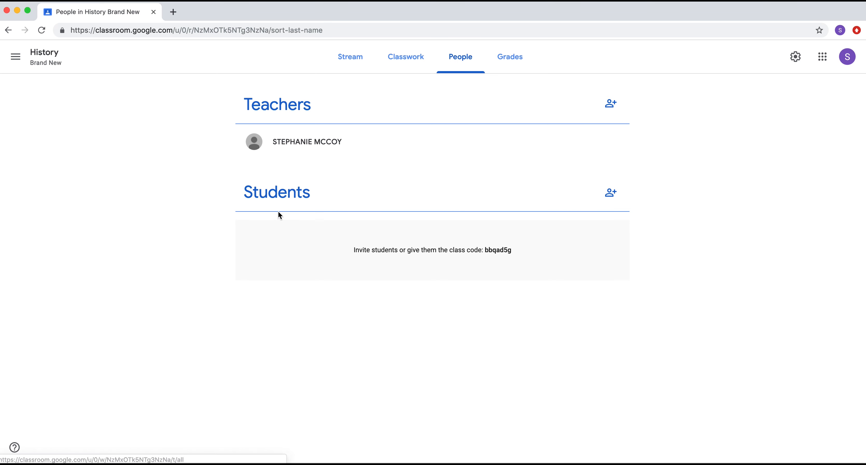
click(619, 106)
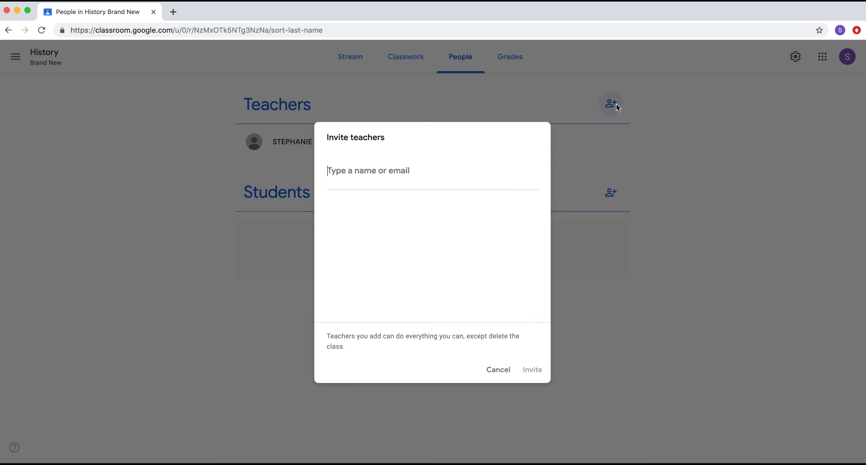
click(498, 371)
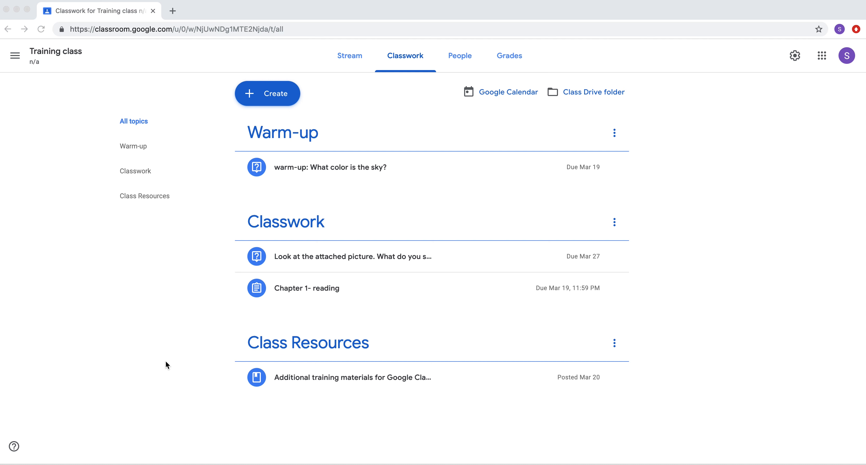
- Add a topic named Homework to the Training class's classwork
click(254, 100)
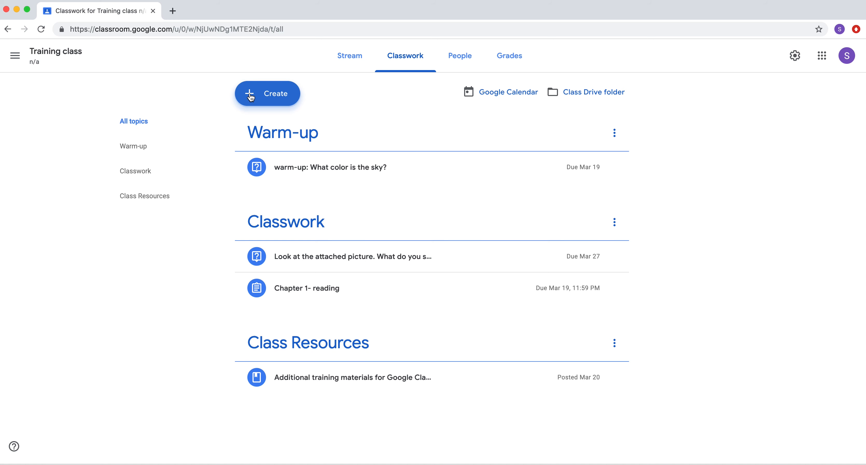
click(251, 97)
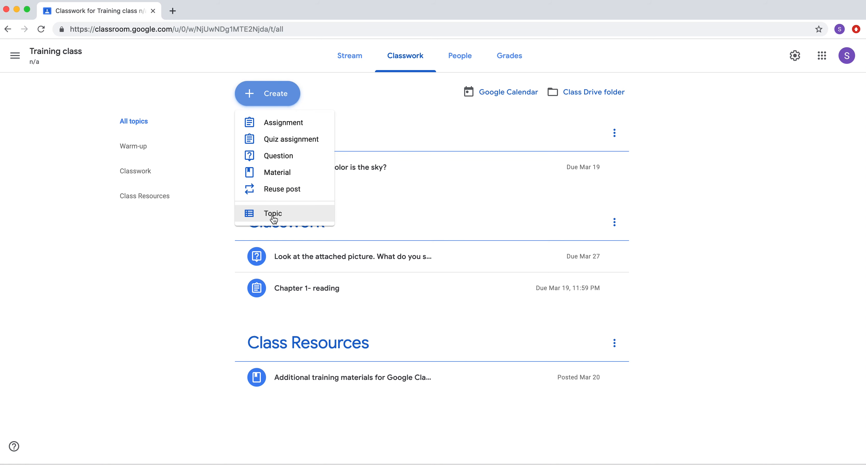
click(273, 216)
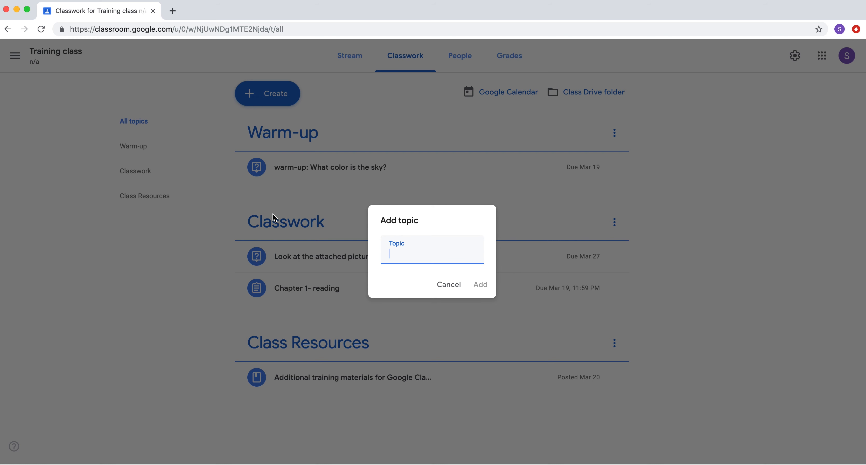
text(Homework)
click(478, 285)
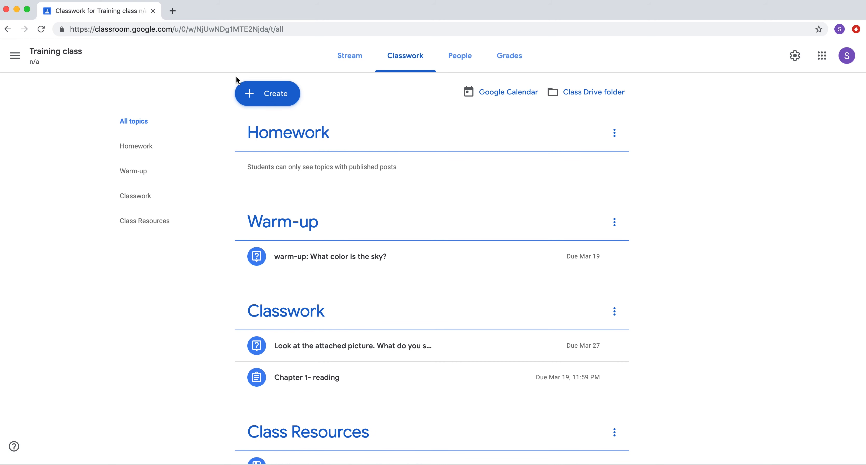
click(252, 92)
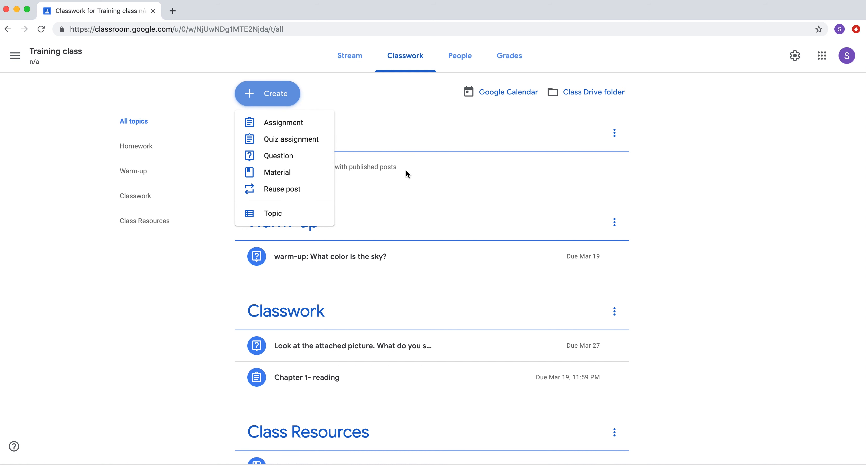
click(218, 124)
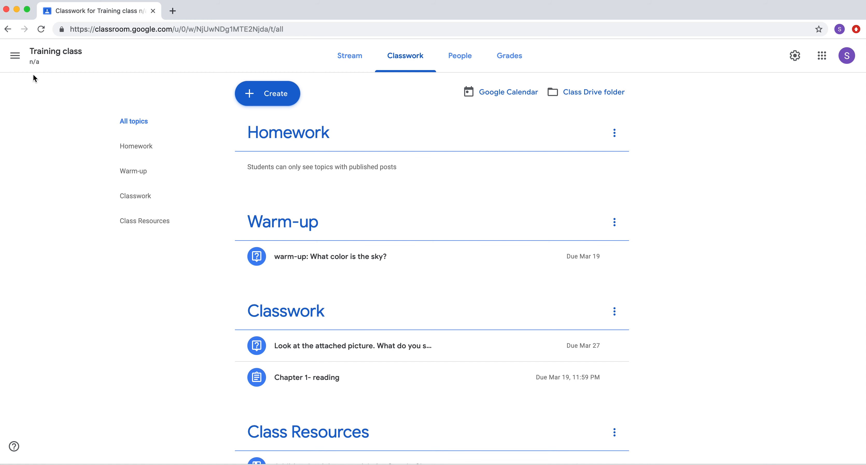
- Switch to the Elementary - Classroom Example class and show its classwork
click(15, 57)
click(46, 59)
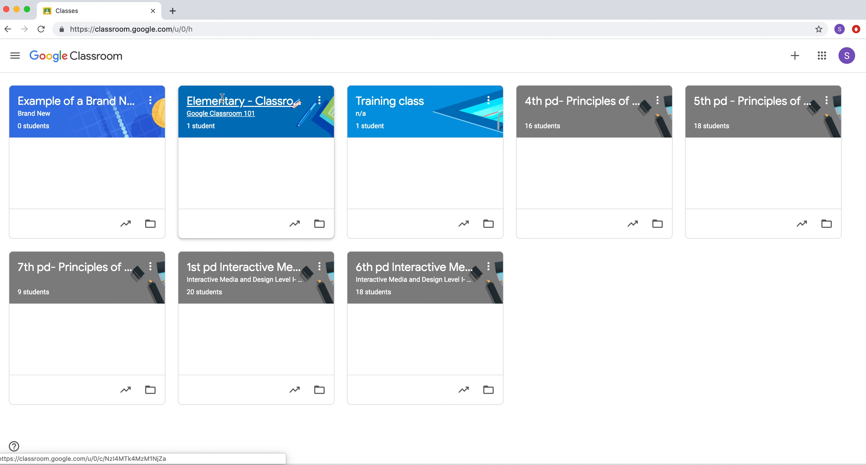
click(222, 99)
click(420, 55)
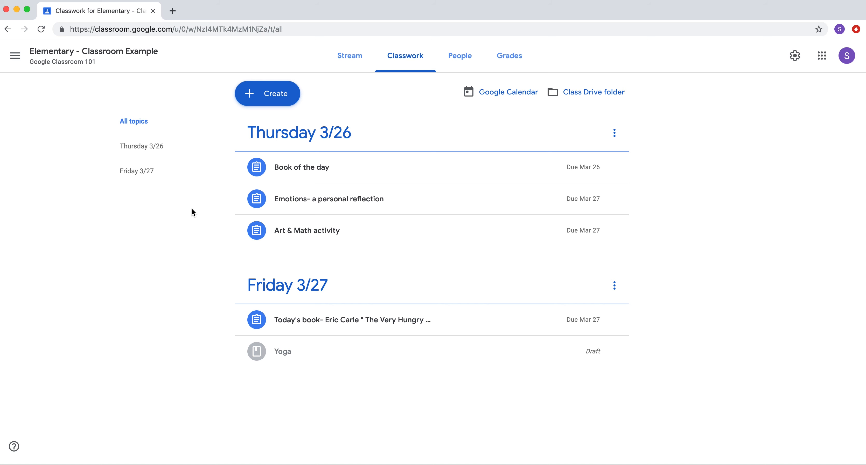
- Add a topic named Saturday 3/28 and move it below the Friday 3/27 topic
click(250, 94)
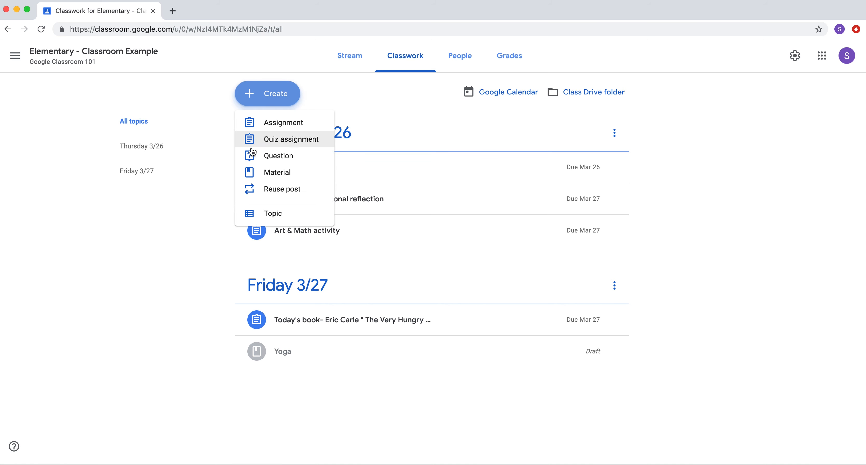
click(263, 213)
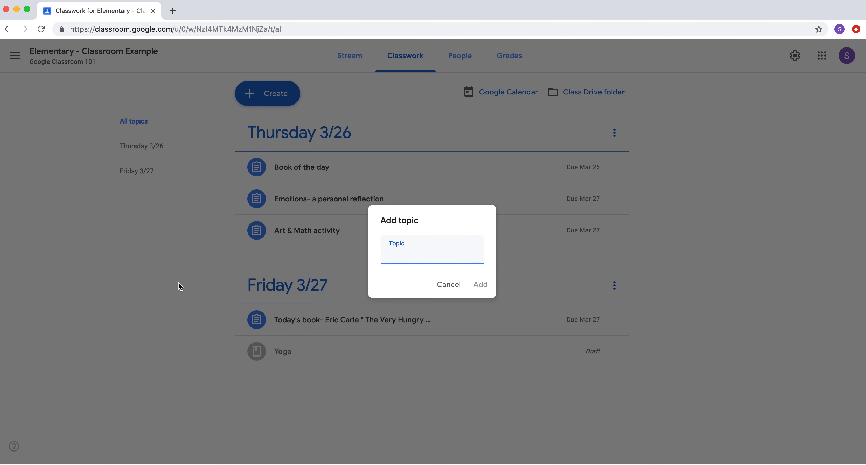
text(Saturday 3/28)
click(487, 285)
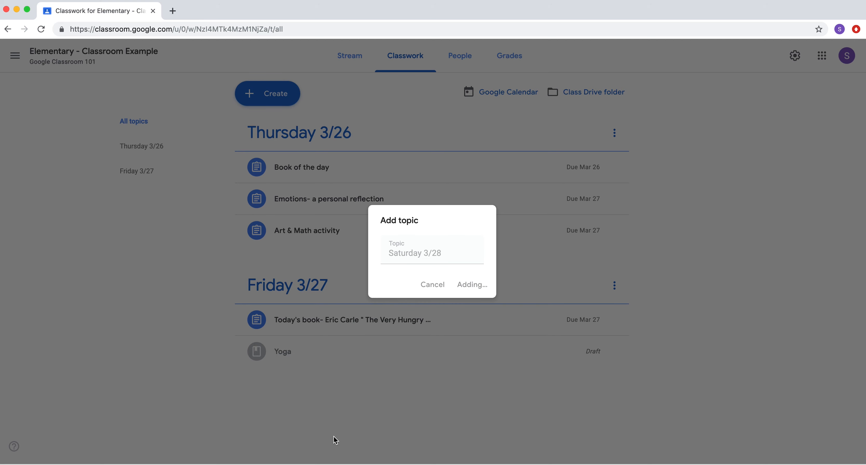
scroll(188, 294, down, 1)
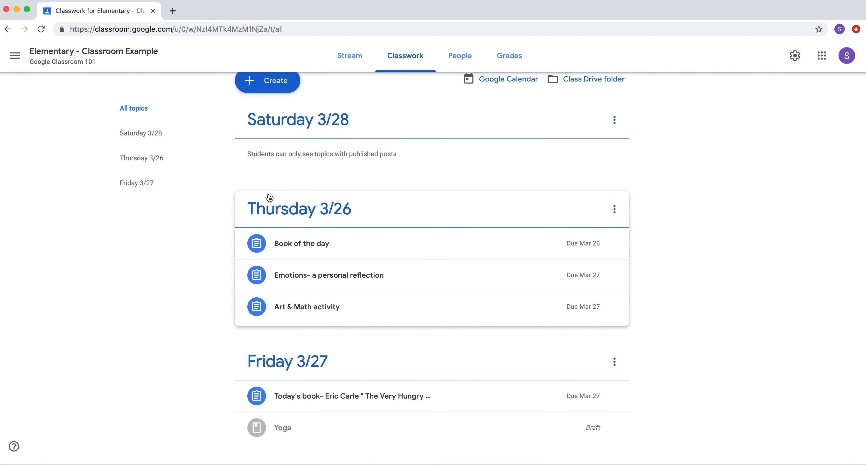
drag(293, 127, 305, 373)
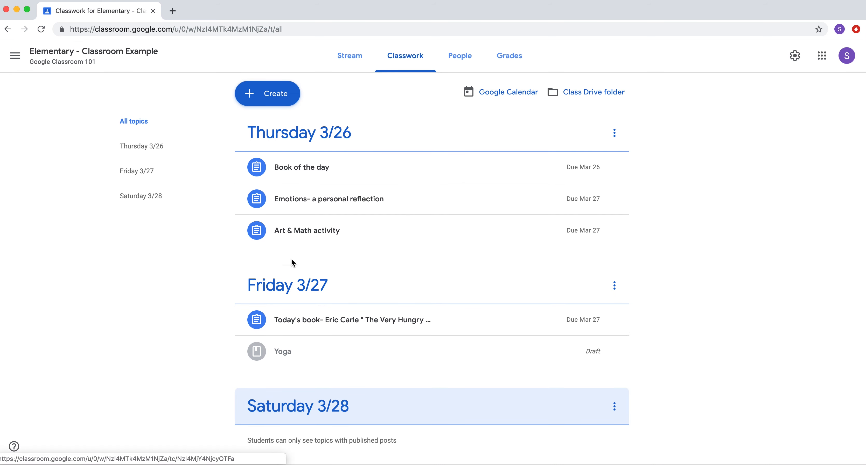
- Reorder the Thursday 3/26 assignments by moving Book of the day to the end, followed by Emotions- a personal reflection
drag(309, 178, 307, 249)
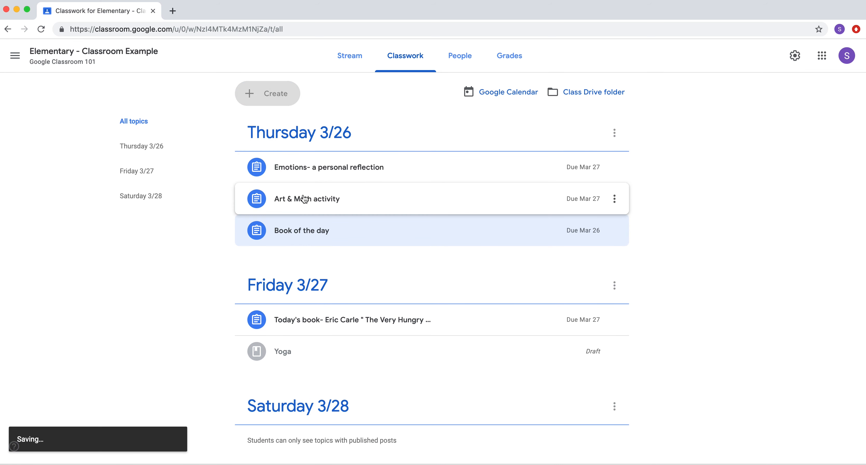
drag(310, 167, 311, 250)
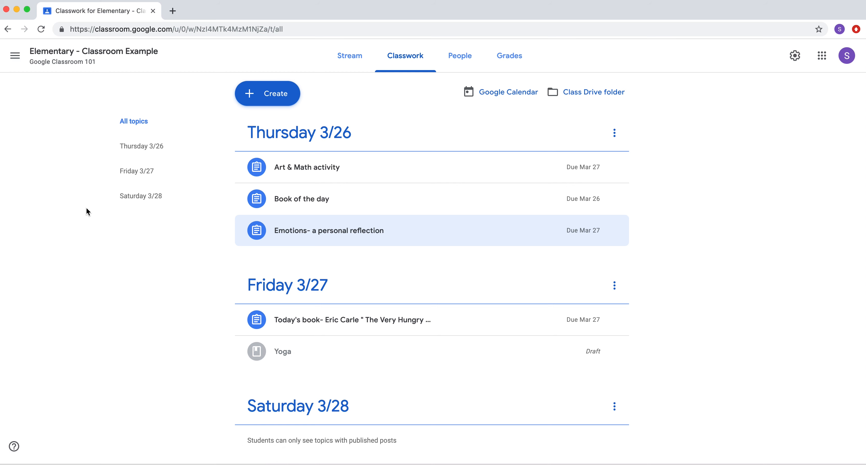
- View the Thursday 3/26 and Friday 3/27 topics individually
click(130, 147)
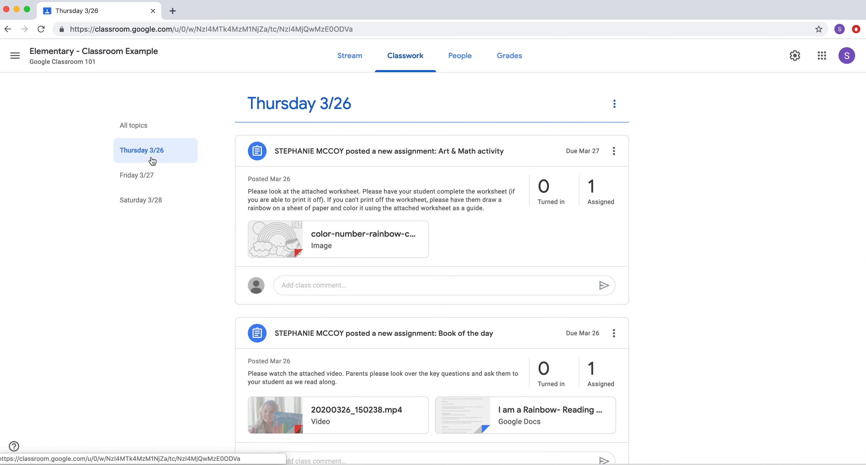
click(130, 187)
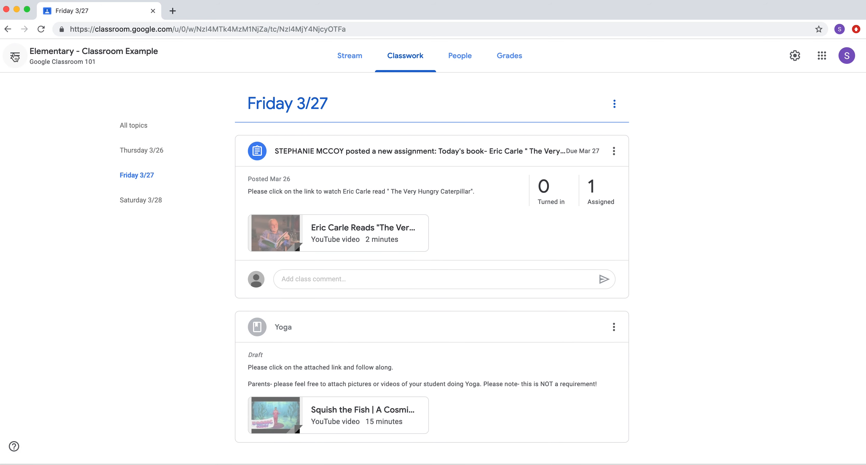
- Switch to the Example of a Brand New Class class and show its classwork
click(15, 57)
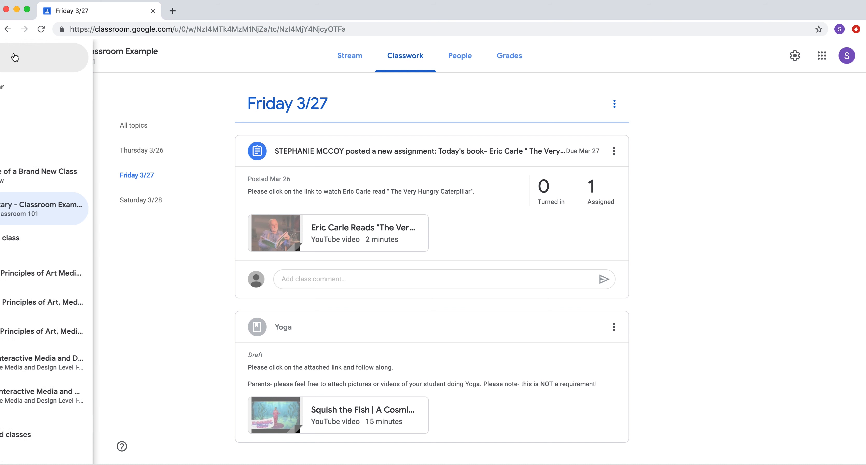
click(44, 60)
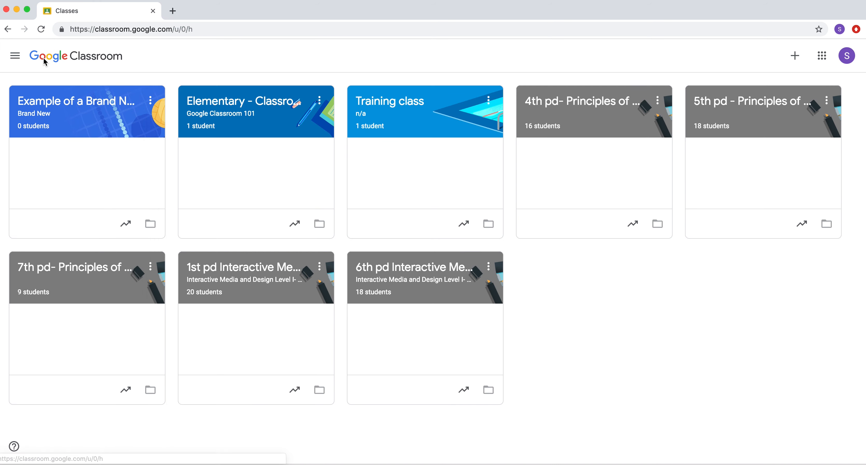
click(79, 106)
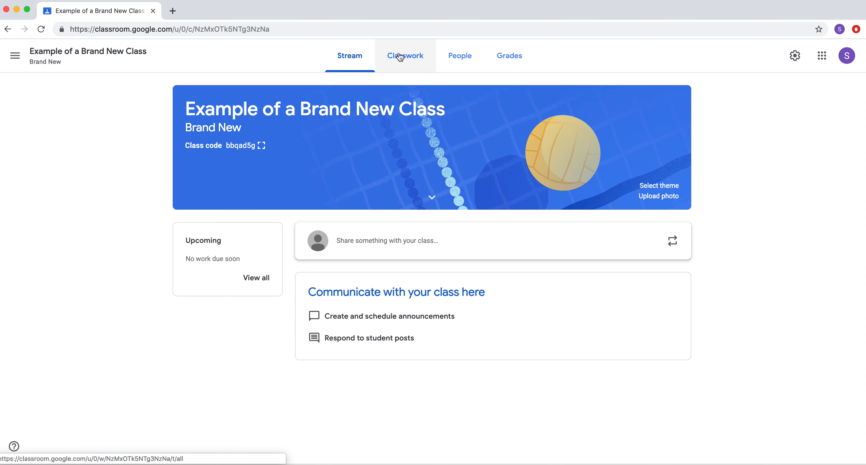
click(408, 64)
- Add a topic named Unit 1 to the class's empty classwork
click(267, 93)
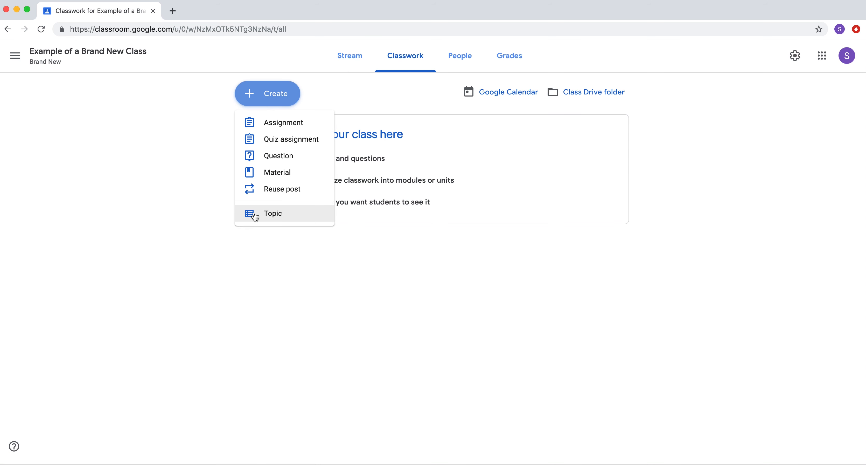
click(255, 215)
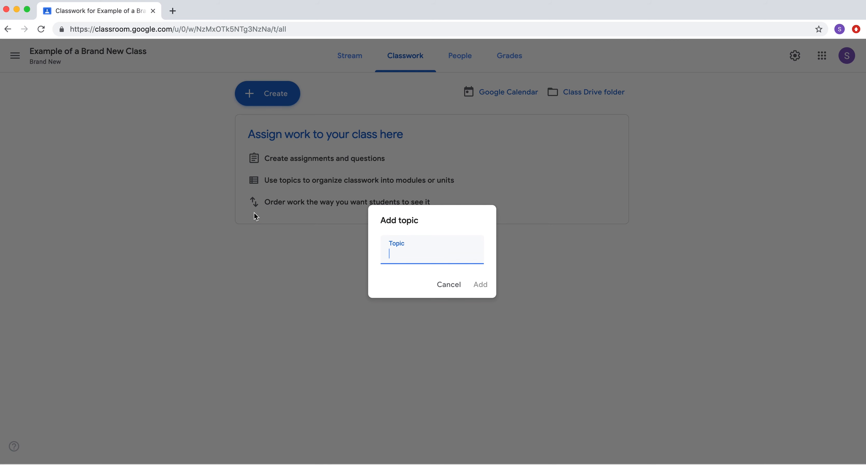
text(Unit 1)
click(482, 284)
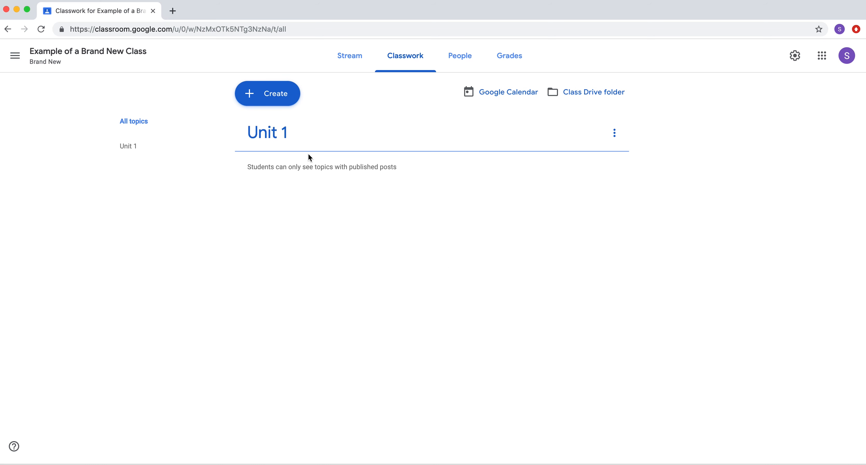
- Add a topic named Unit 2 and move Unit 1 above it in the classwork
click(250, 95)
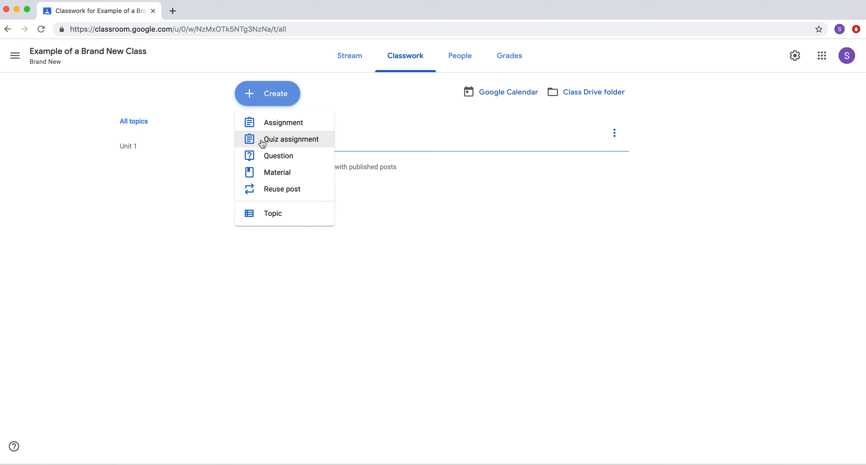
click(270, 206)
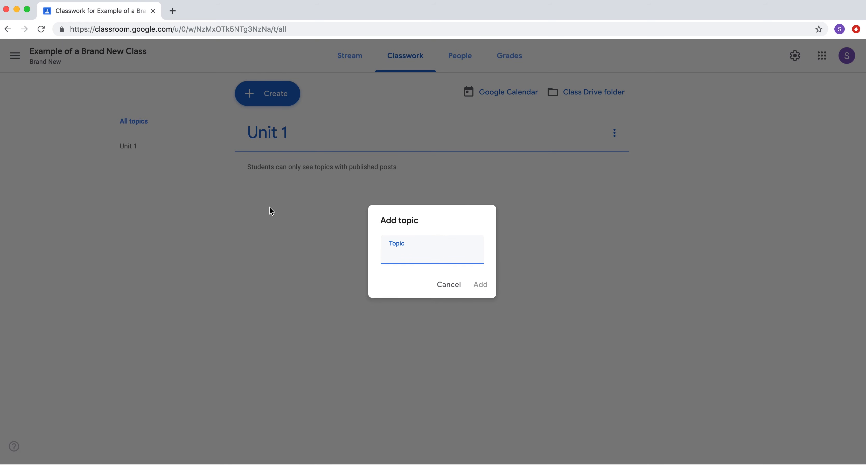
text(Unti)
key(BackSpace)
key(BackSpace)
text(it 2)
click(485, 286)
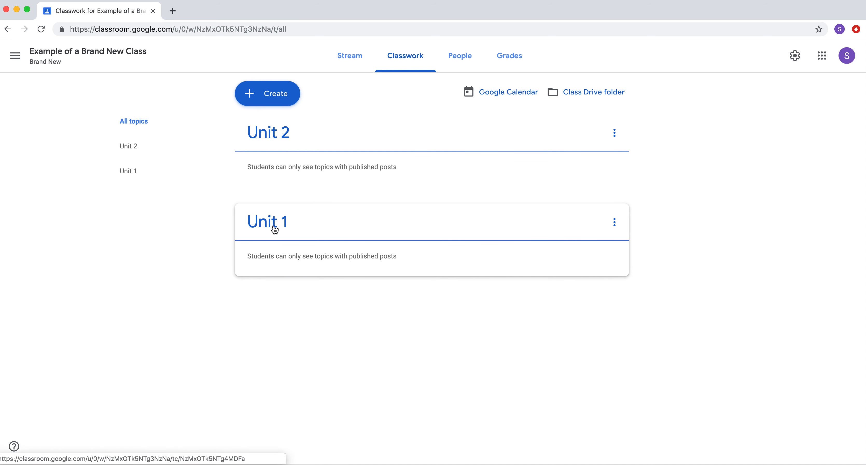
drag(275, 230, 275, 114)
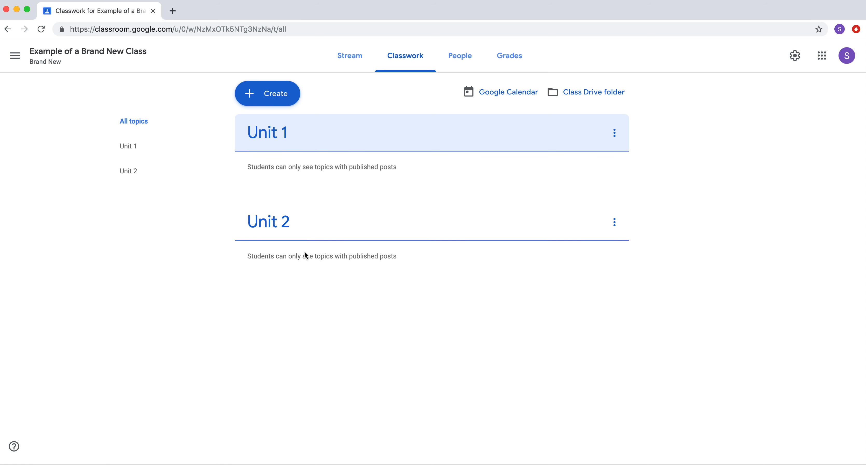
- Examine the Unit 1 topic's options, then view the unit topics individually and return to all topics
click(615, 143)
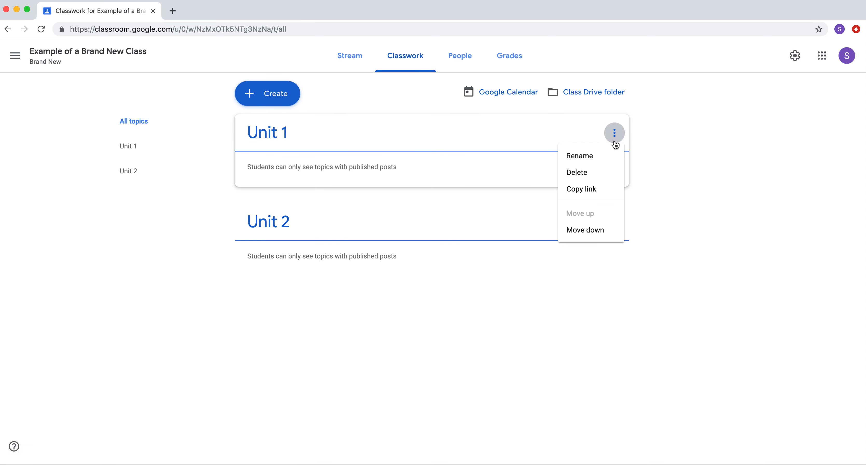
click(616, 145)
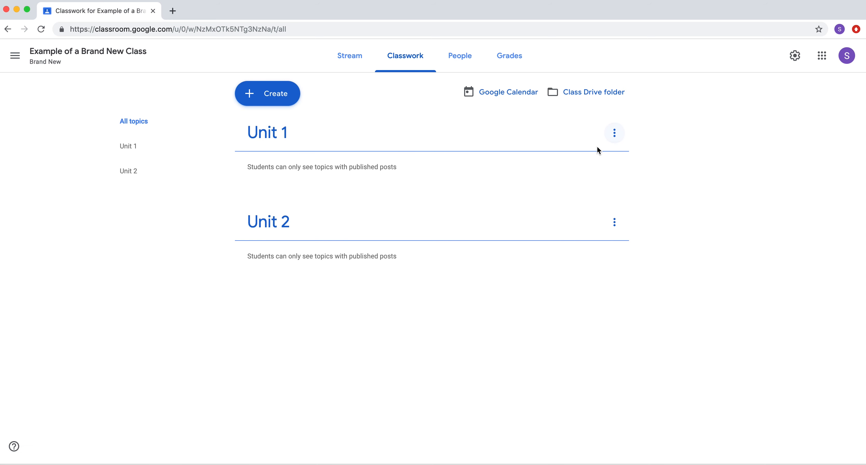
click(615, 134)
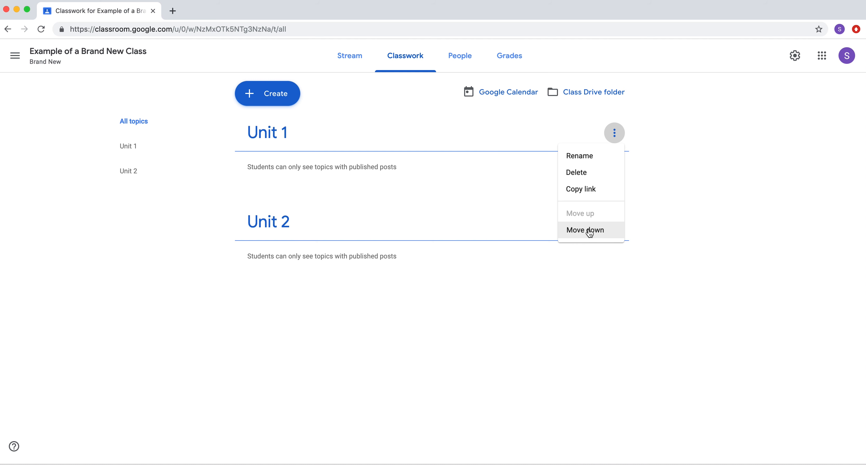
click(692, 168)
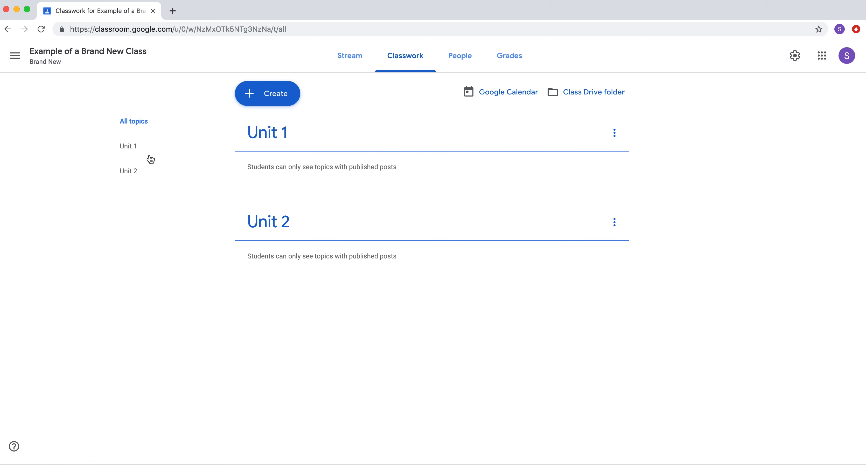
click(130, 153)
click(129, 174)
click(131, 152)
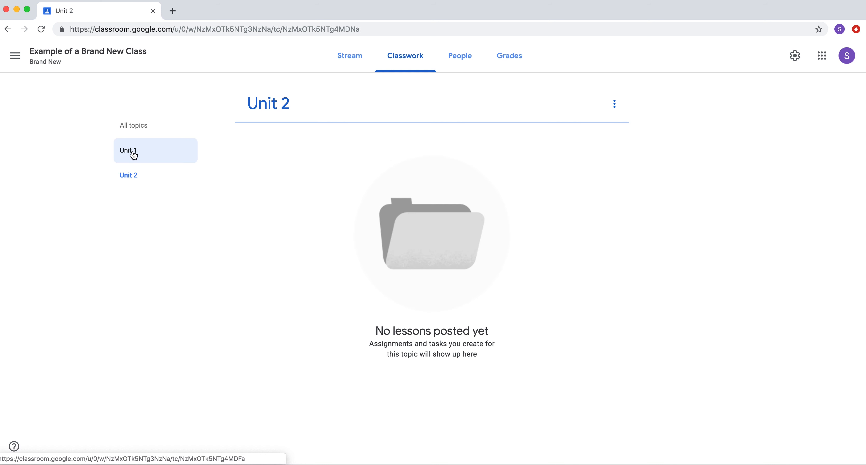
click(132, 124)
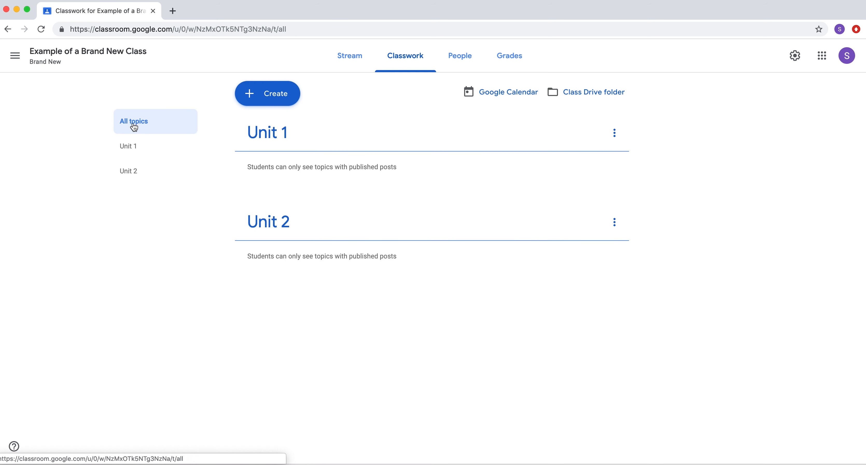